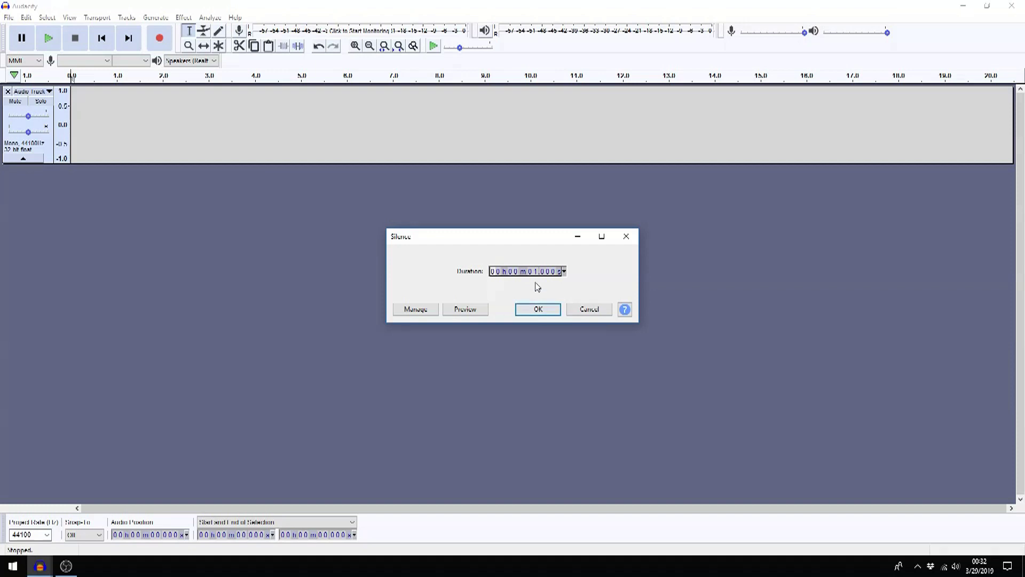
Generate 1 second of silence in the empty mono track and increase the track's height.
click(538, 310)
drag(583, 164, 585, 230)
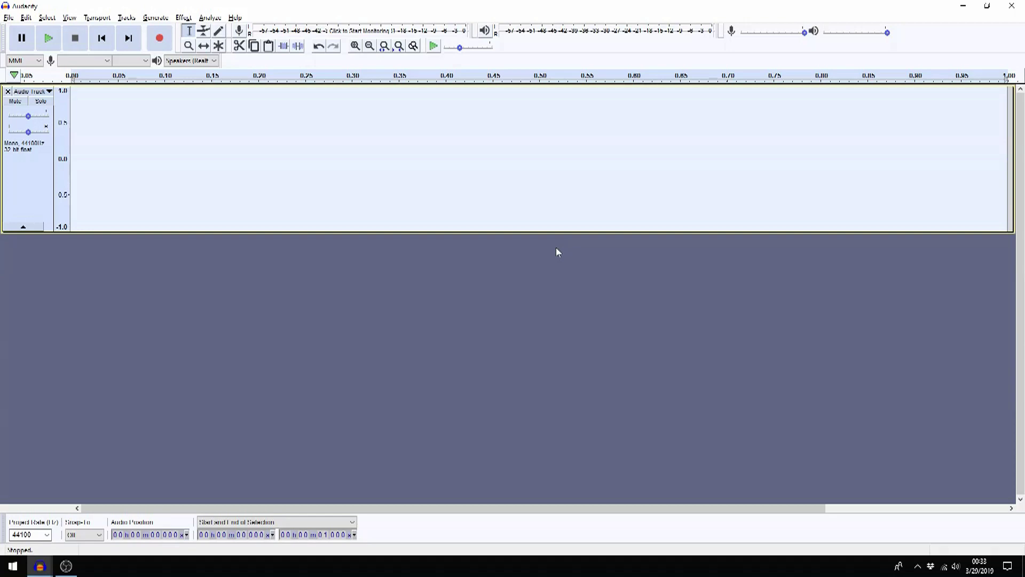
Switch to the STARTER AUDIO project and copy a grain about 1.6 ms long near 4:51.980.
key(alt+Tab)
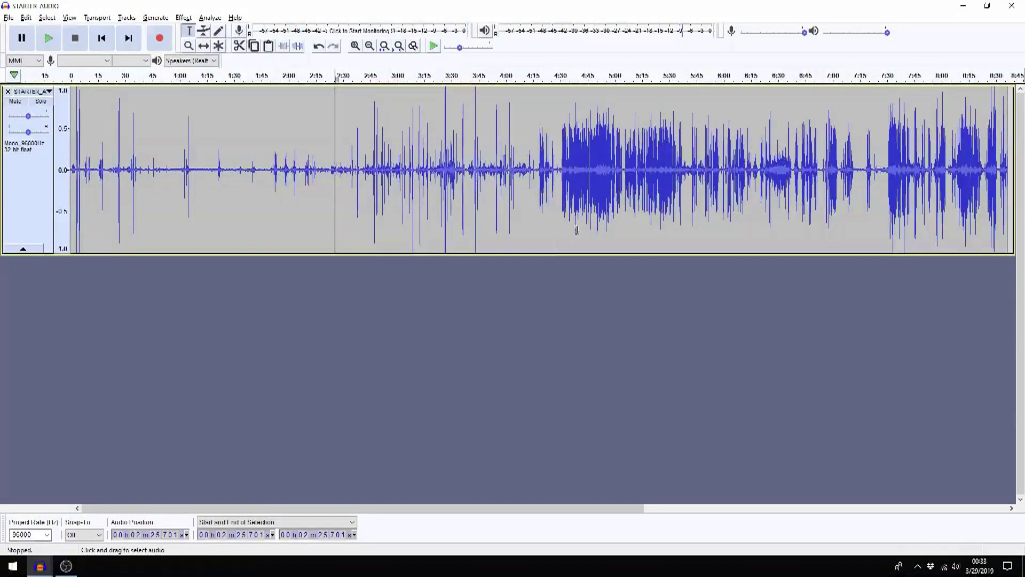
click(599, 164)
drag(598, 163, 601, 163)
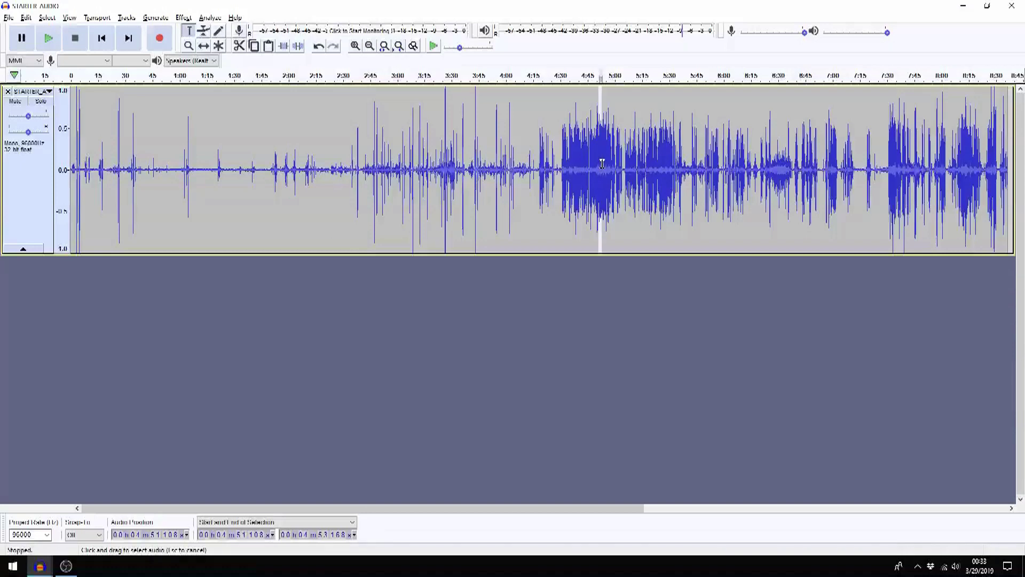
click(384, 46)
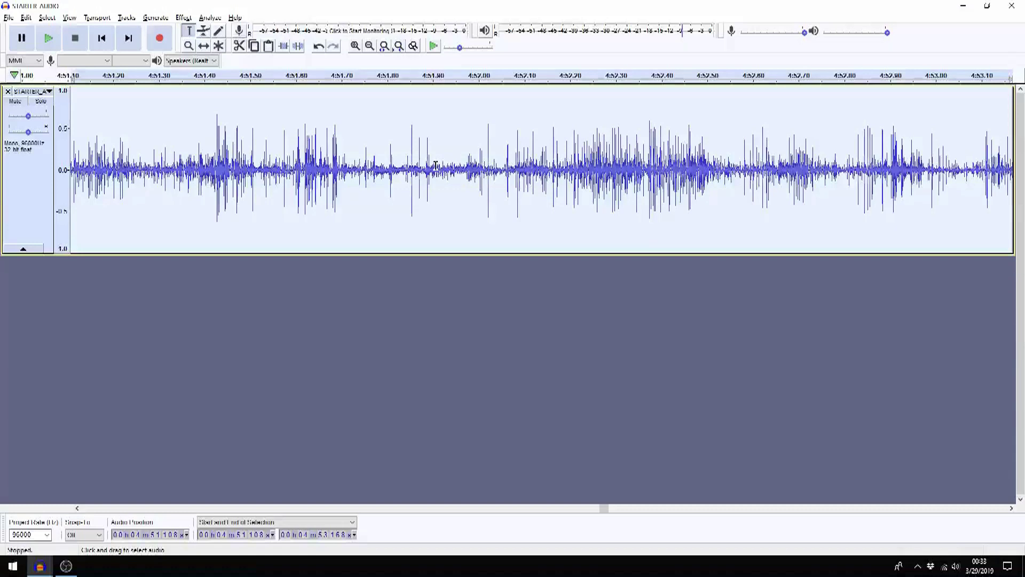
drag(436, 165, 473, 171)
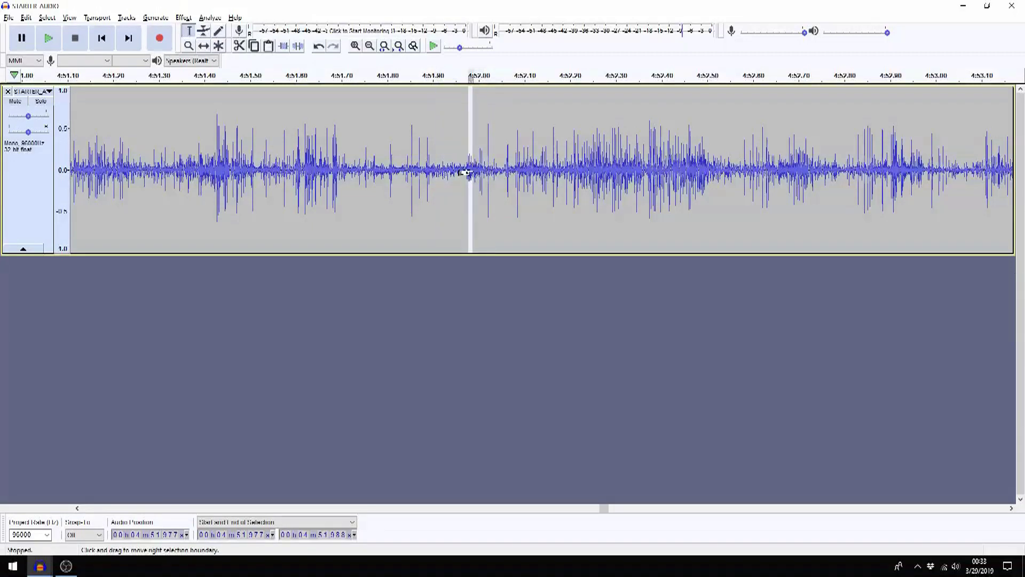
click(387, 47)
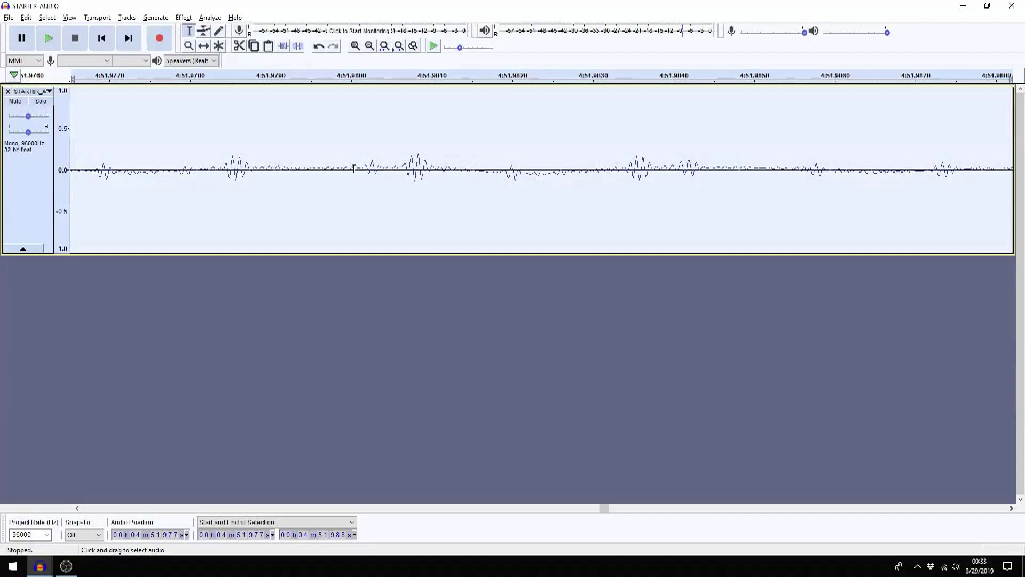
drag(354, 169, 482, 172)
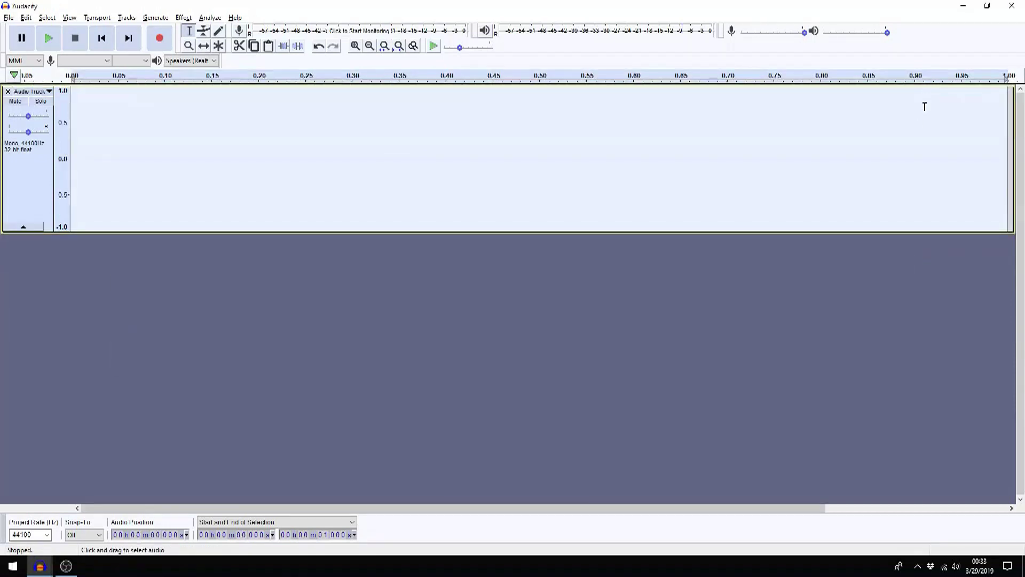
Paste the copied grain into the silent track at about 0.953 s and amplify it with the default settings.
click(964, 102)
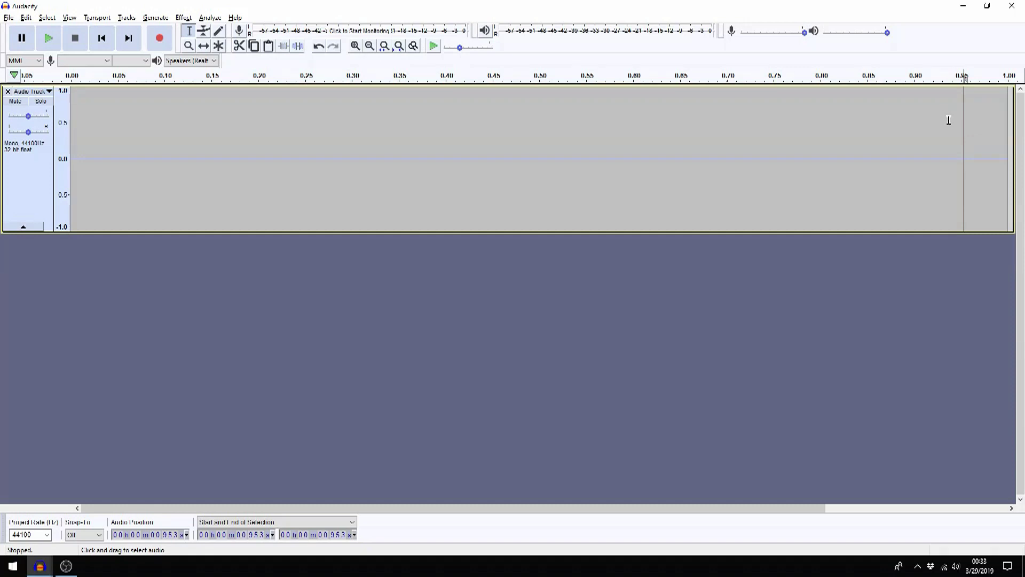
drag(956, 119, 957, 120)
click(183, 18)
click(219, 62)
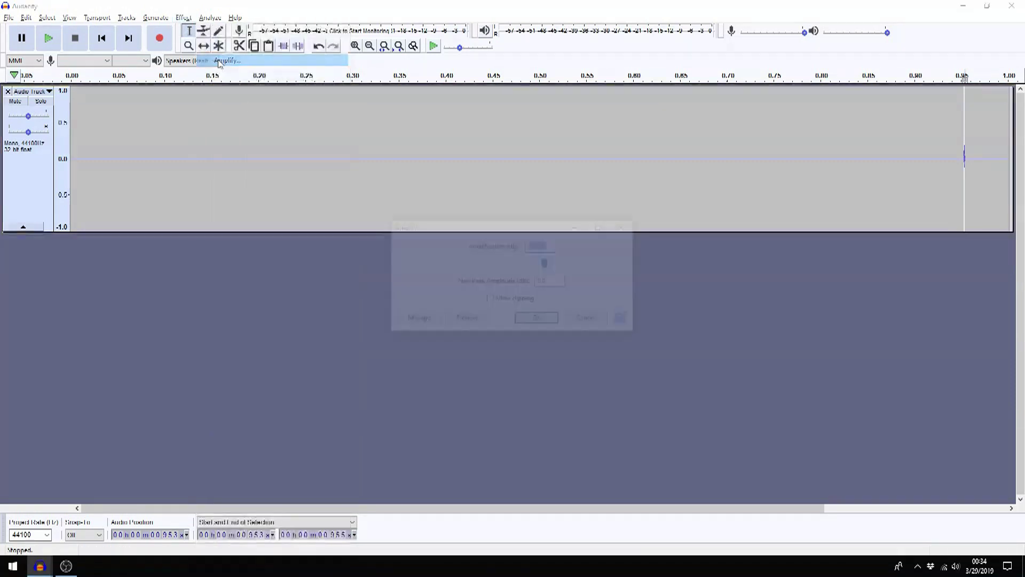
click(553, 324)
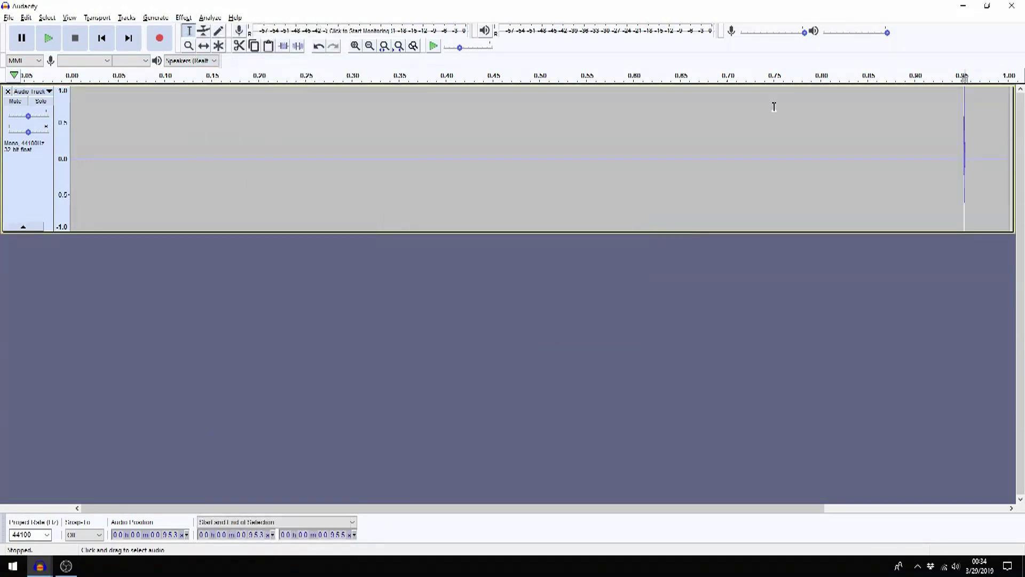
Apply a Fade In to the first half of the pasted grain, from its start to its central peak.
click(384, 46)
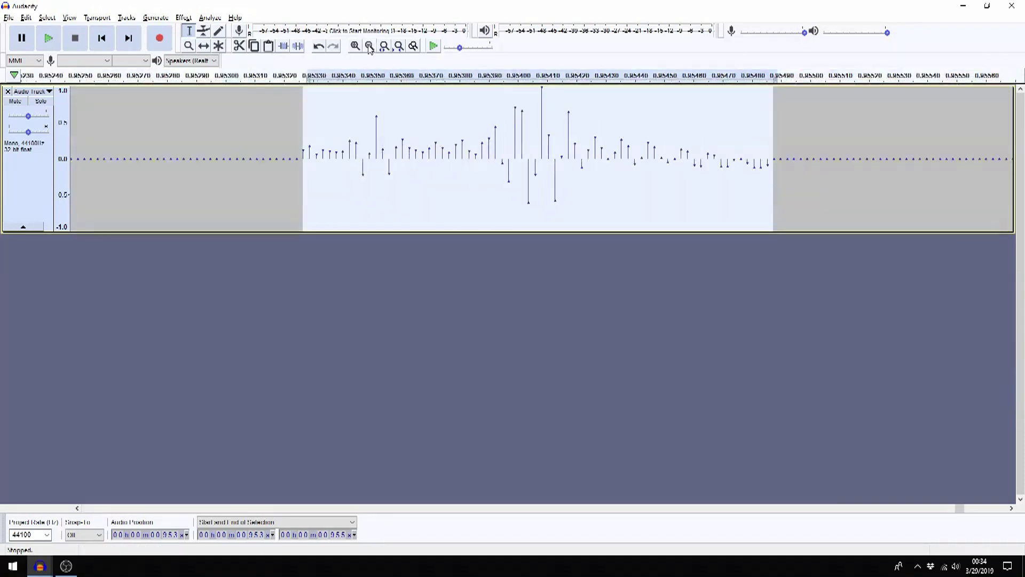
click(369, 46)
click(368, 46)
click(369, 46)
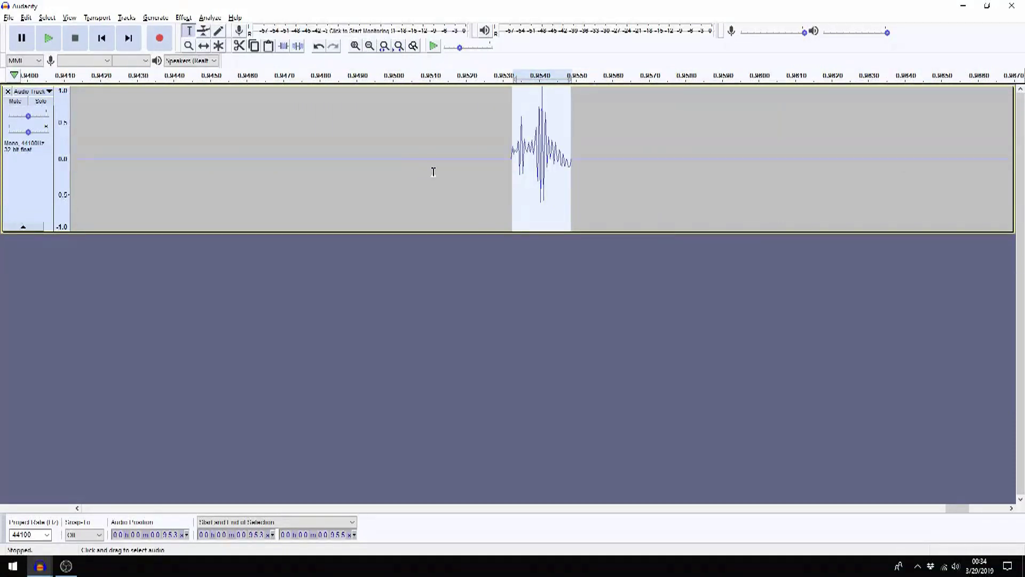
drag(542, 99, 510, 102)
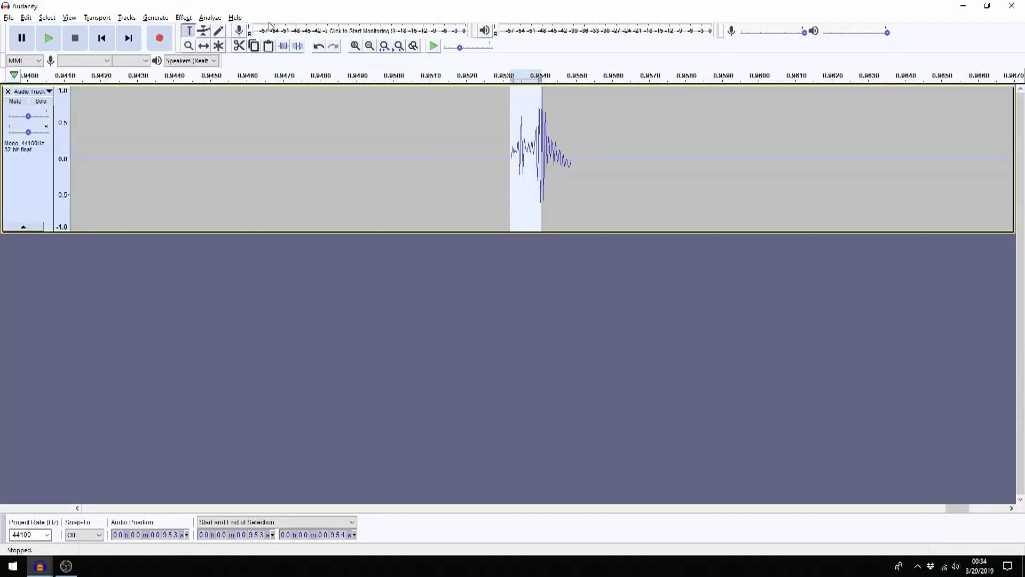
click(183, 18)
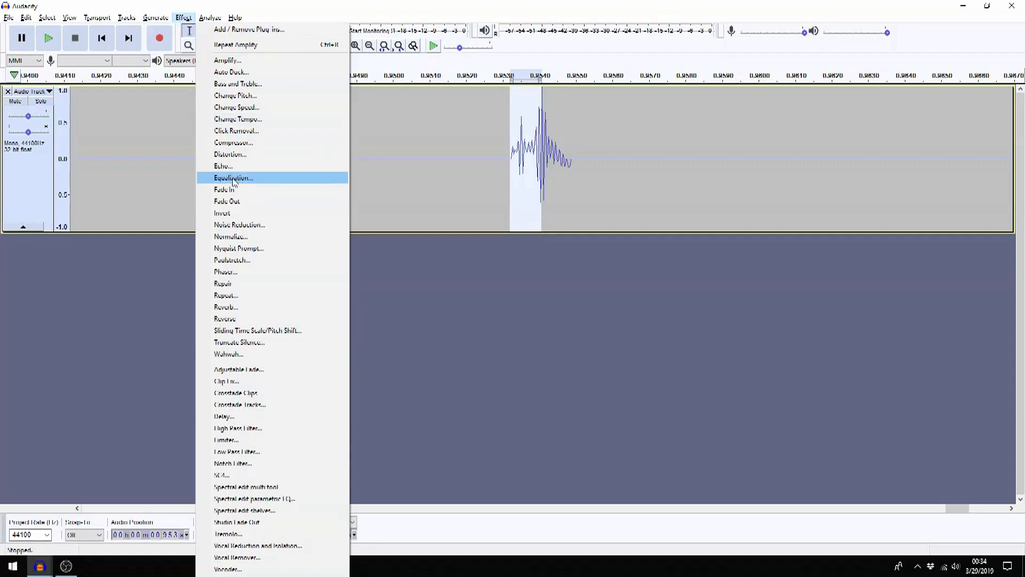
click(231, 189)
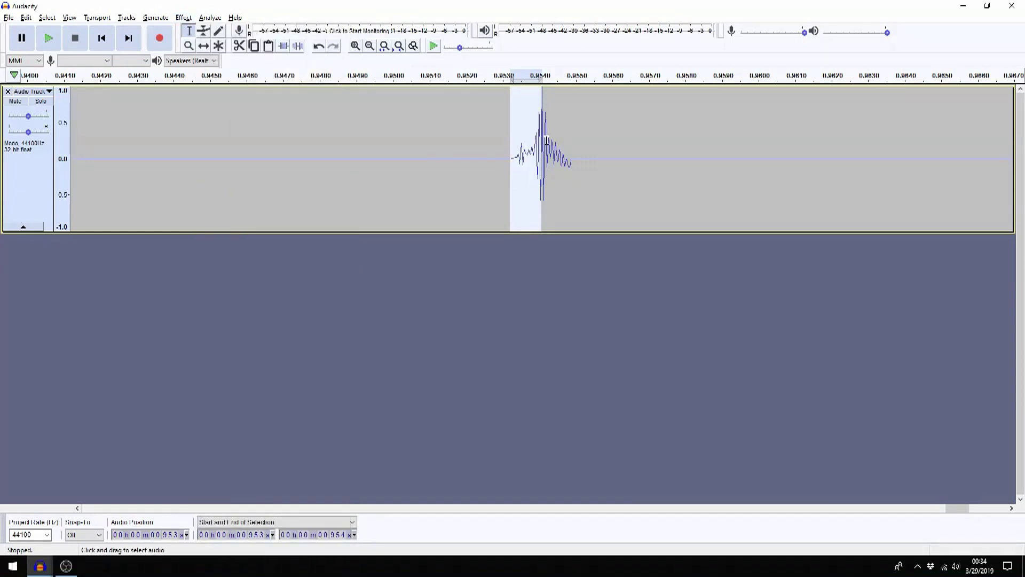
Apply a Fade Out to the second half of the grain, from its central peak to its end.
drag(570, 150, 540, 143)
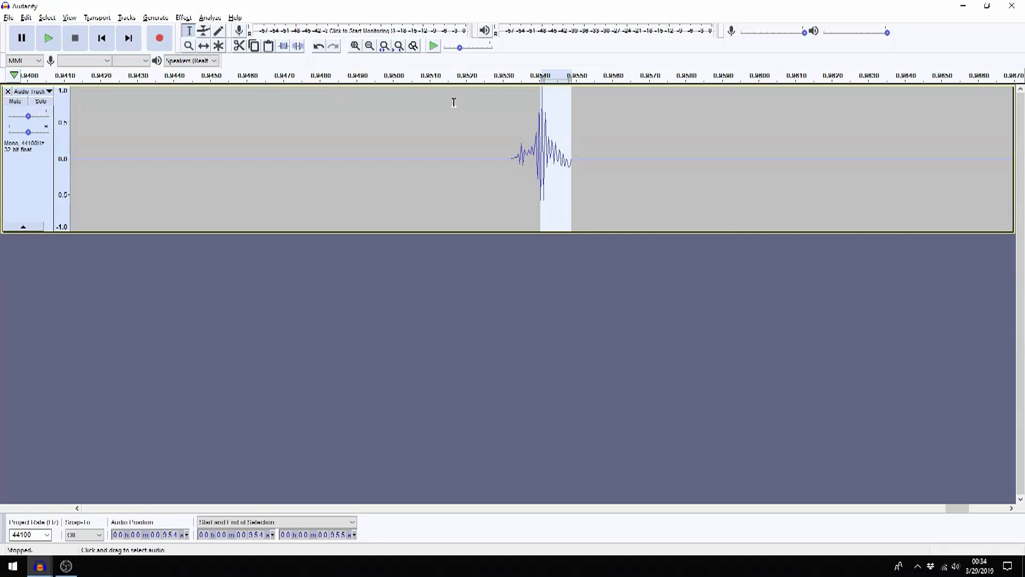
click(187, 19)
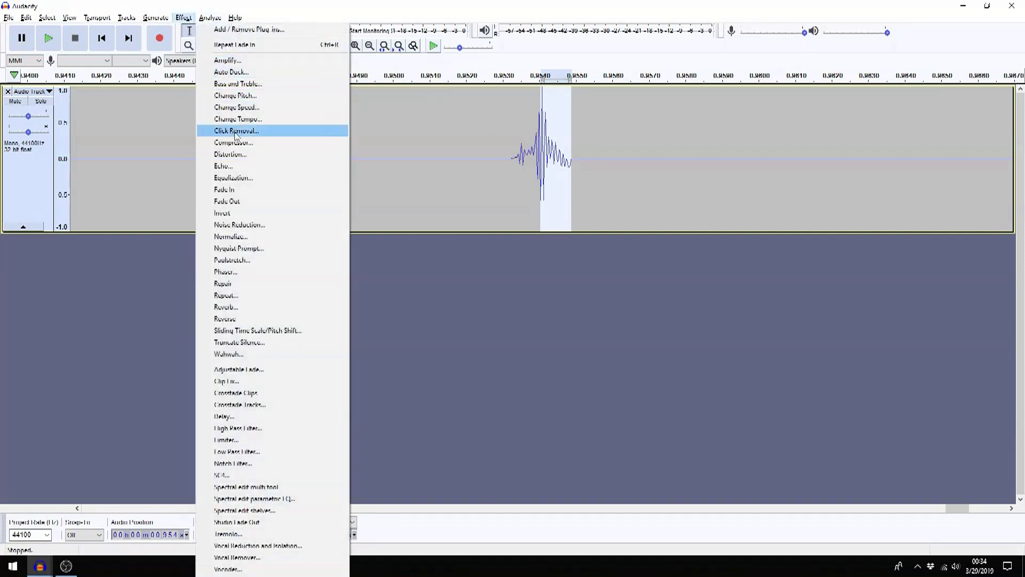
click(235, 201)
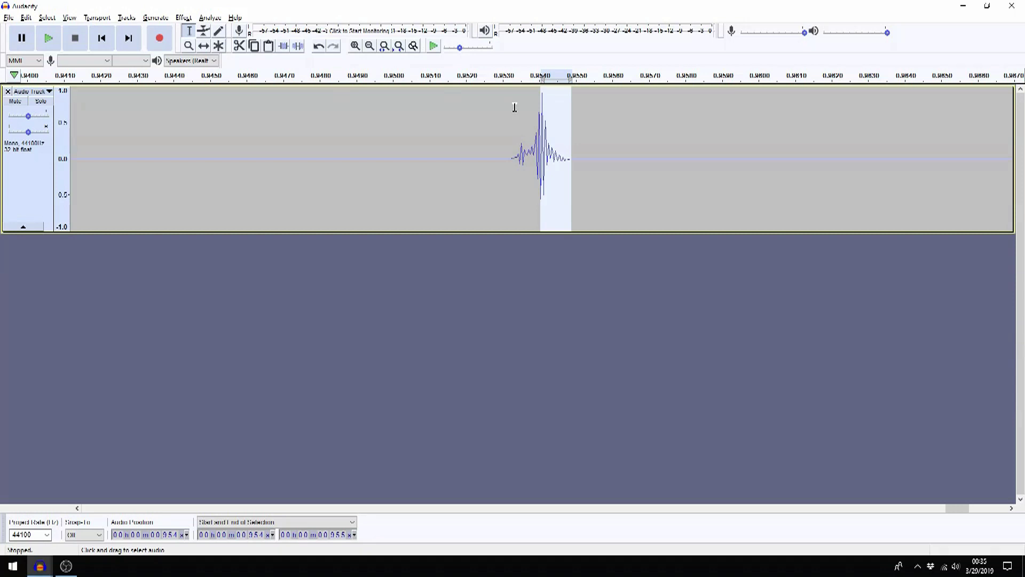
Select the whole grain from about 0.953 to 0.955 s, listen to it in loop playback, and stop.
click(515, 107)
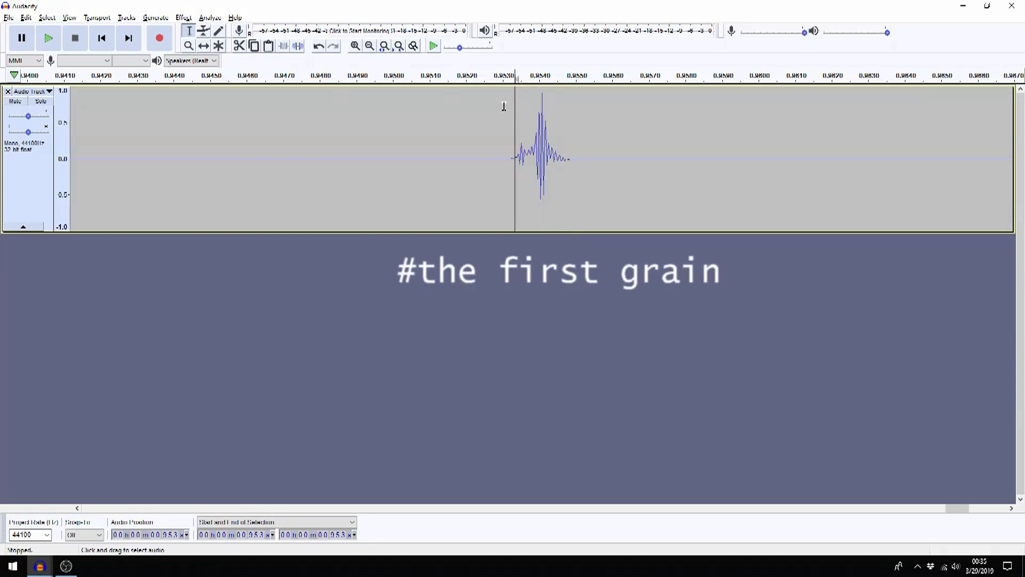
click(502, 106)
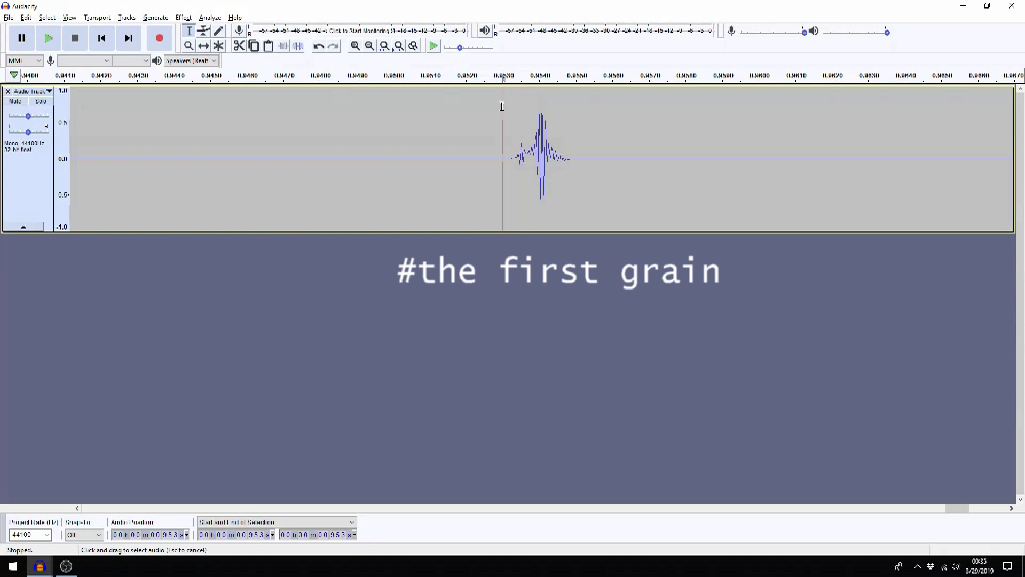
drag(502, 106, 571, 116)
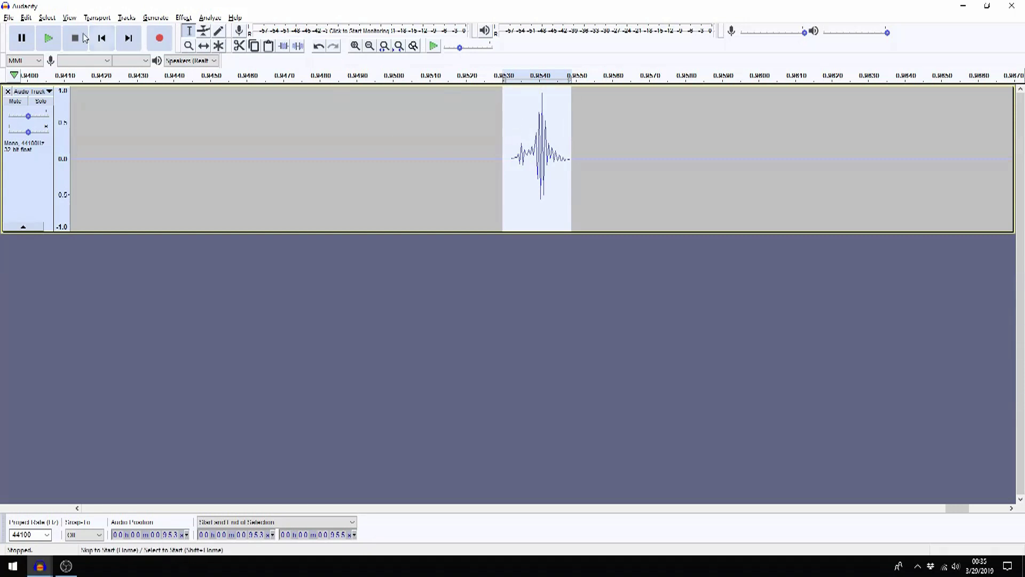
key(shift)
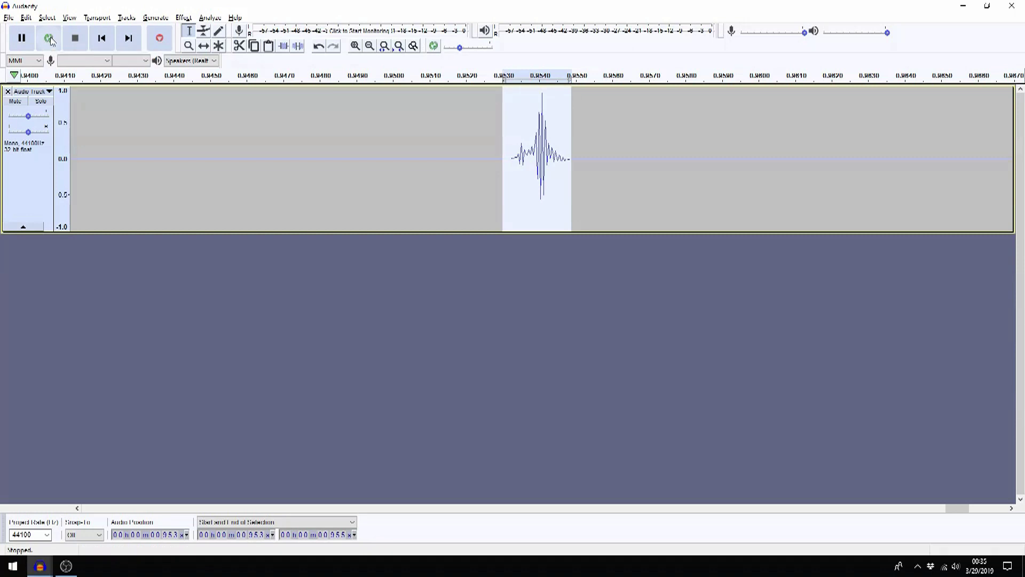
shift+click(49, 39)
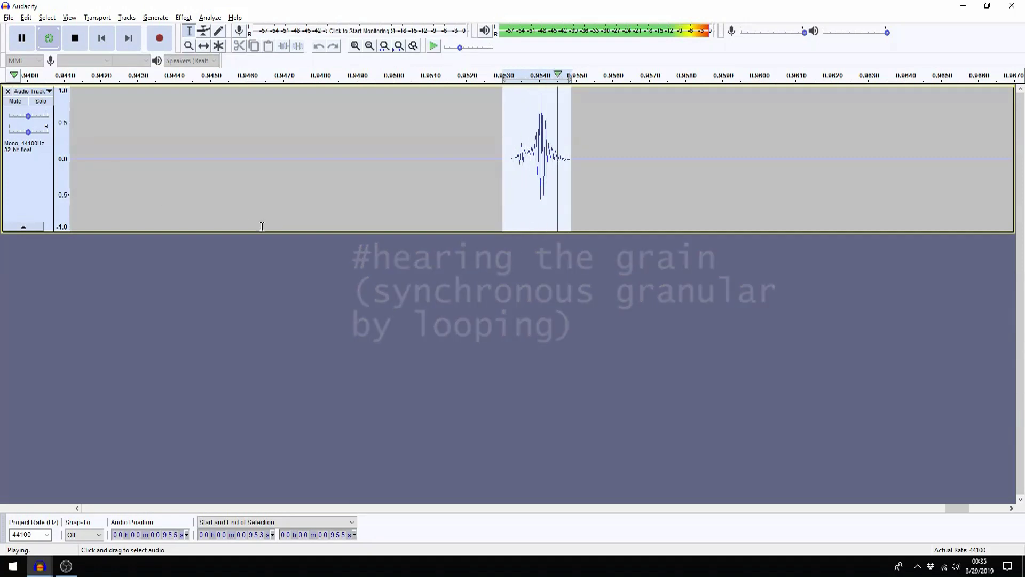
key(space)
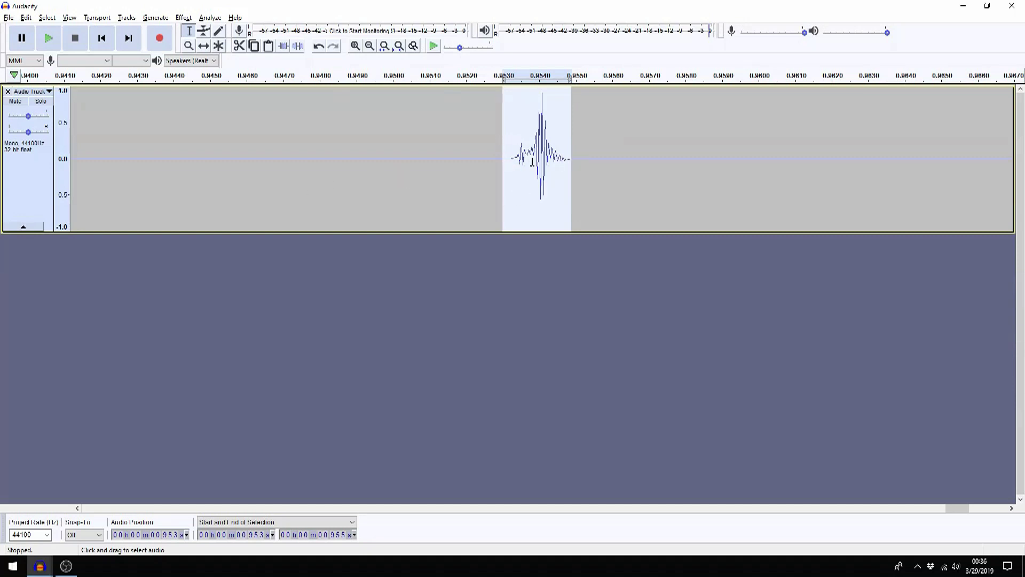
Loop-play the grain with more preceding silence, starting the selection at about 0.949 s and again at about 0.945 s, and stop playback.
drag(368, 157, 571, 163)
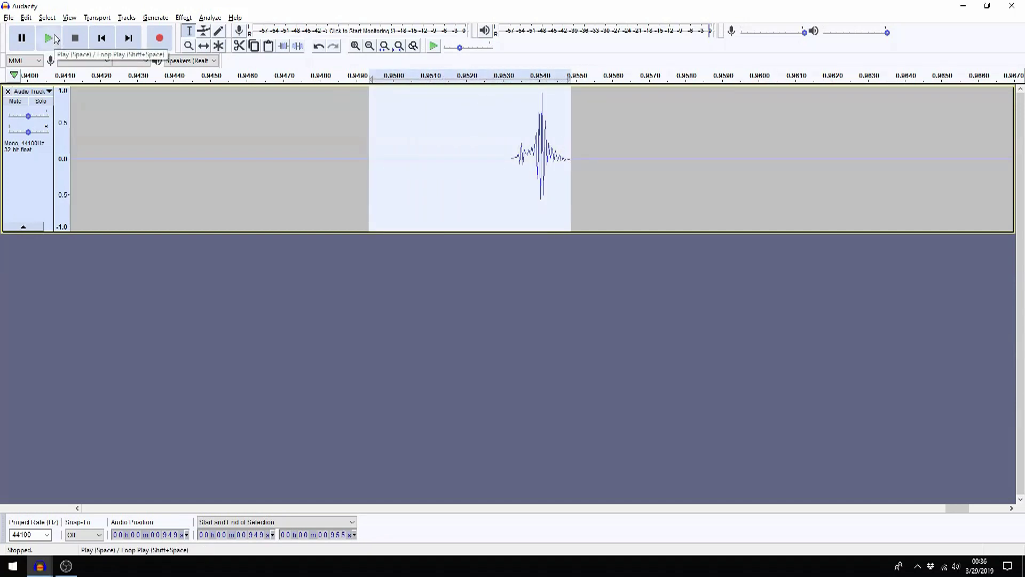
shift+click(52, 41)
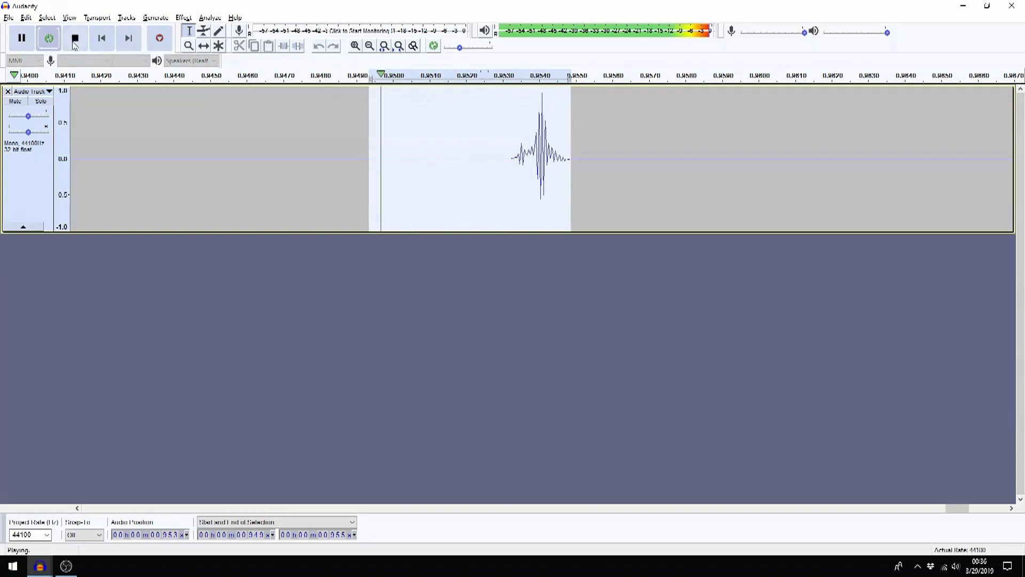
drag(200, 139, 569, 166)
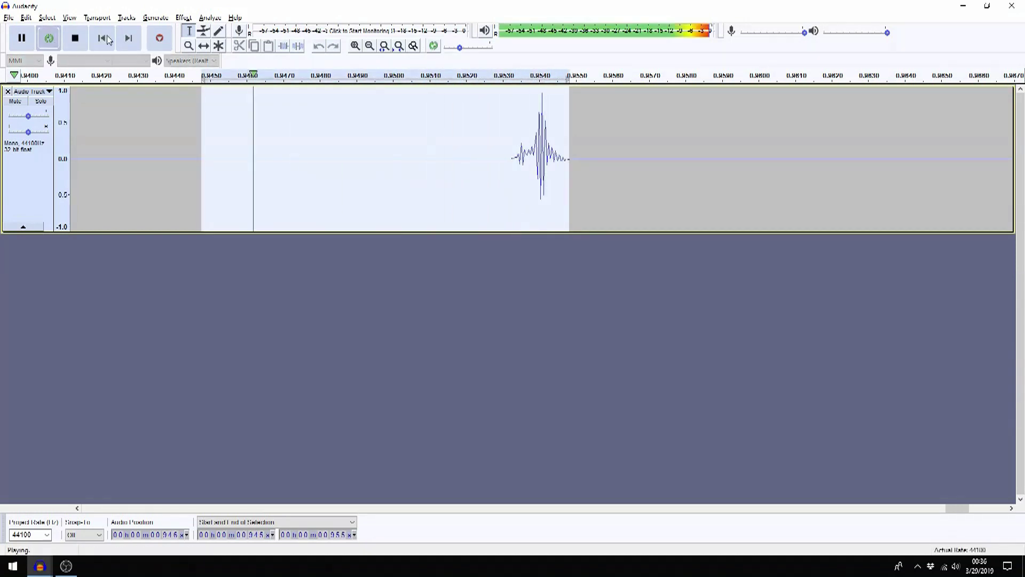
key(space)
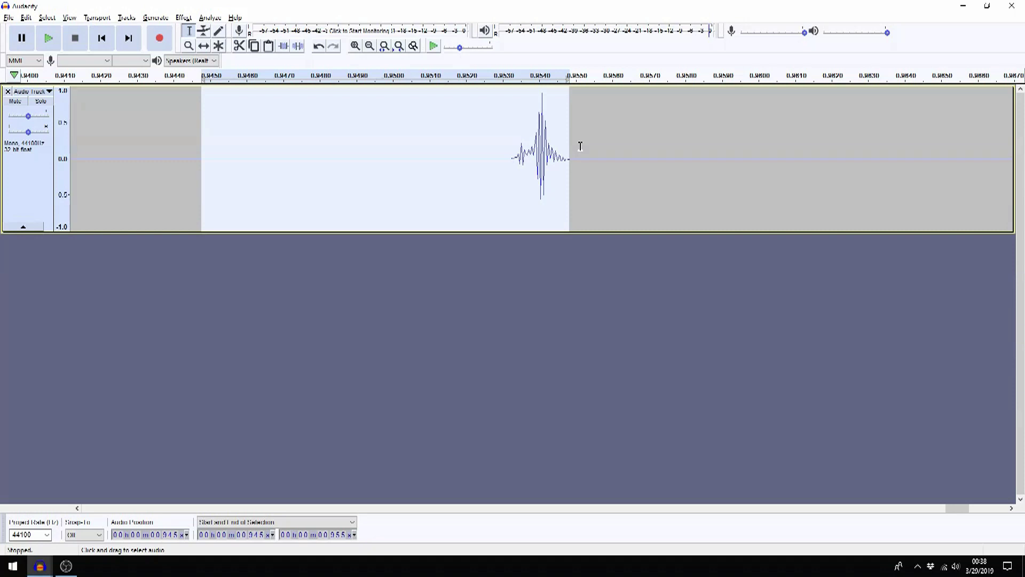
Generate a Sawtooth tone at 440 Hz with amplitude 0.8 in a selection of about 4 ms starting near 0.898 s.
scroll(581, 146, up, 1)
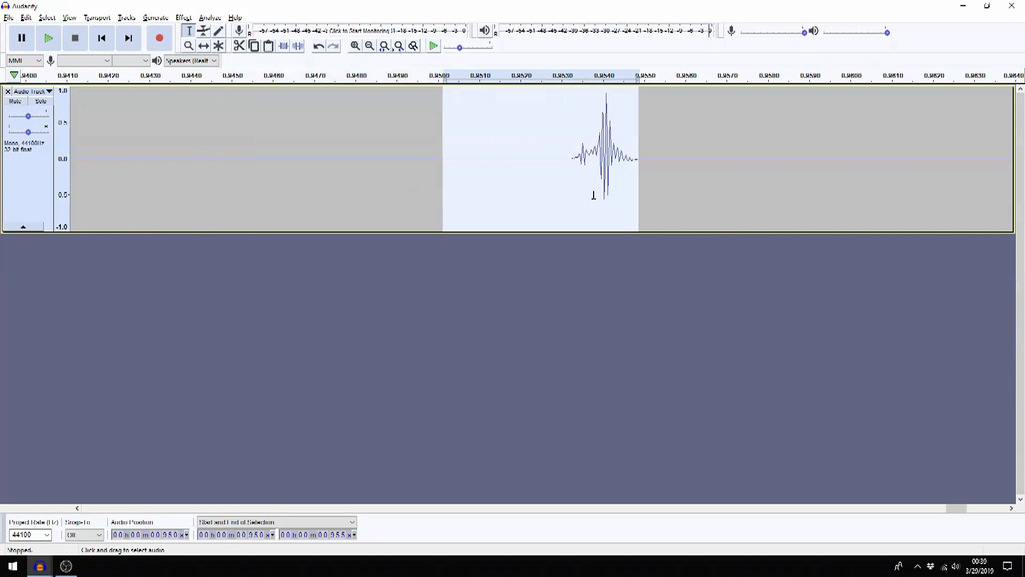
key(ctrl+f)
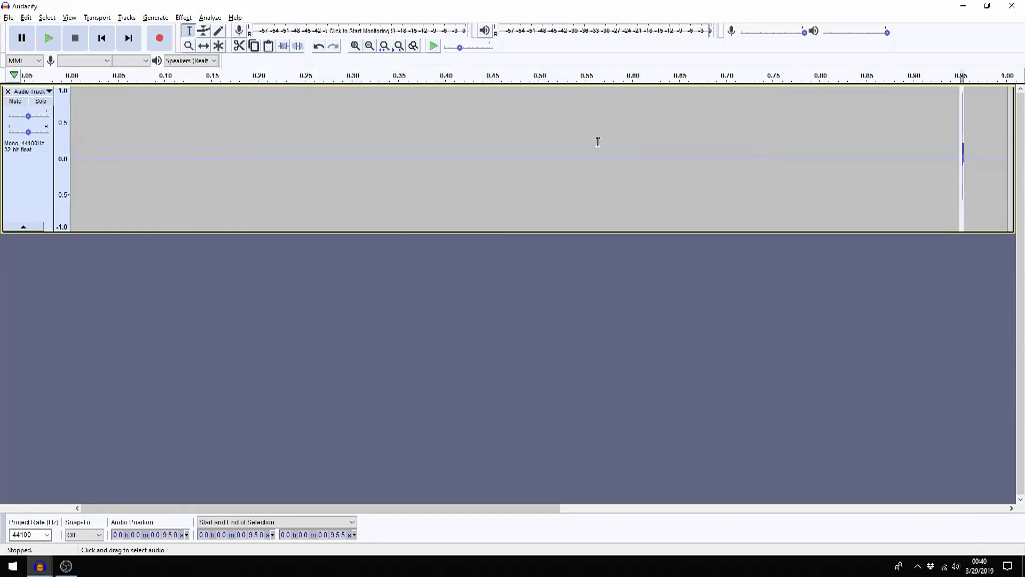
click(155, 17)
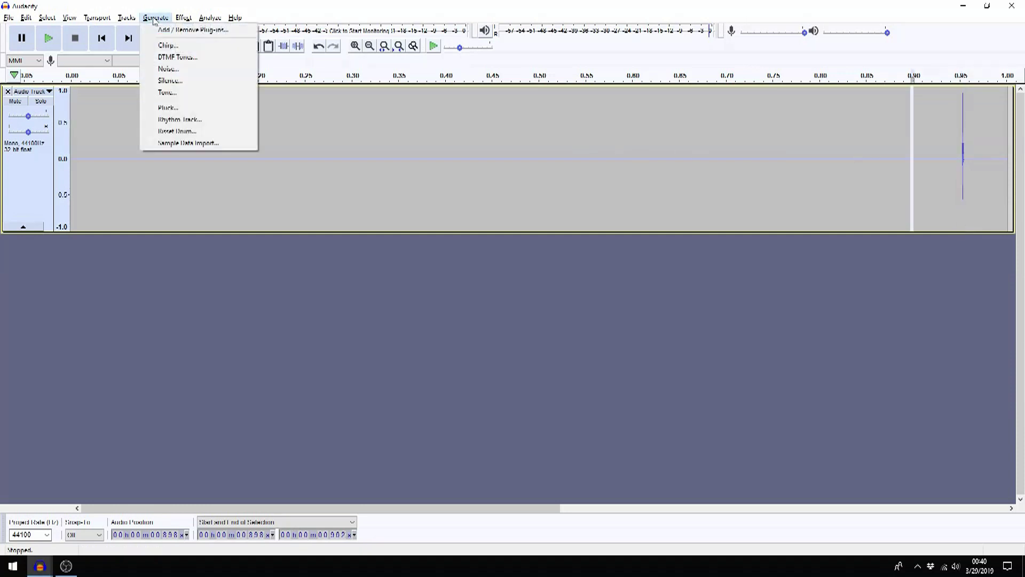
click(163, 92)
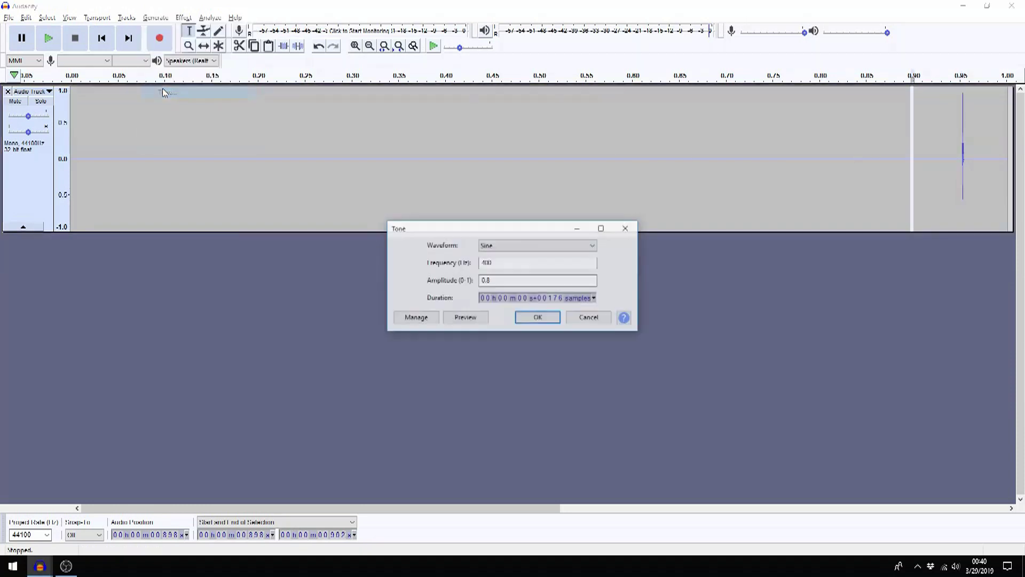
click(594, 245)
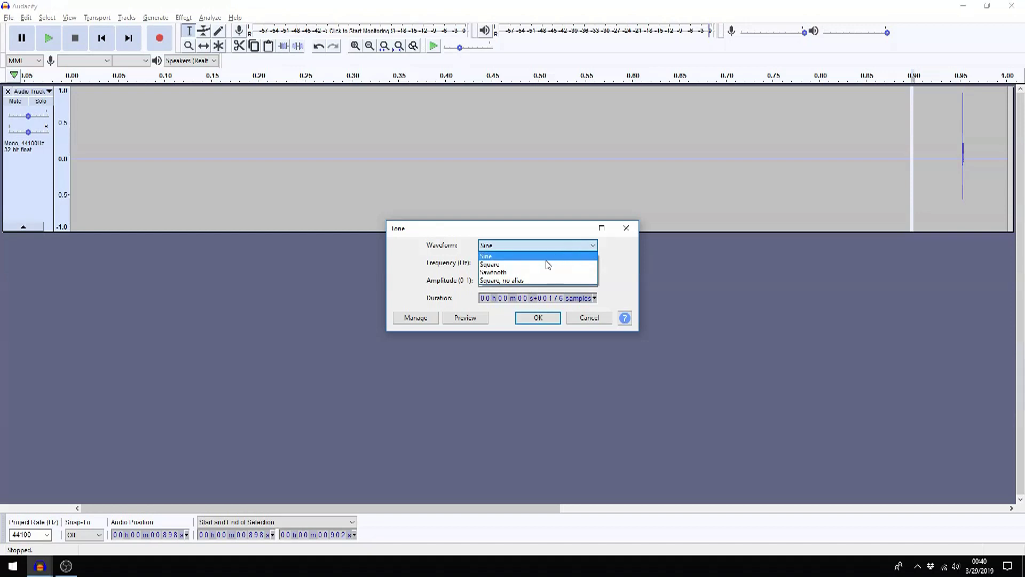
click(537, 272)
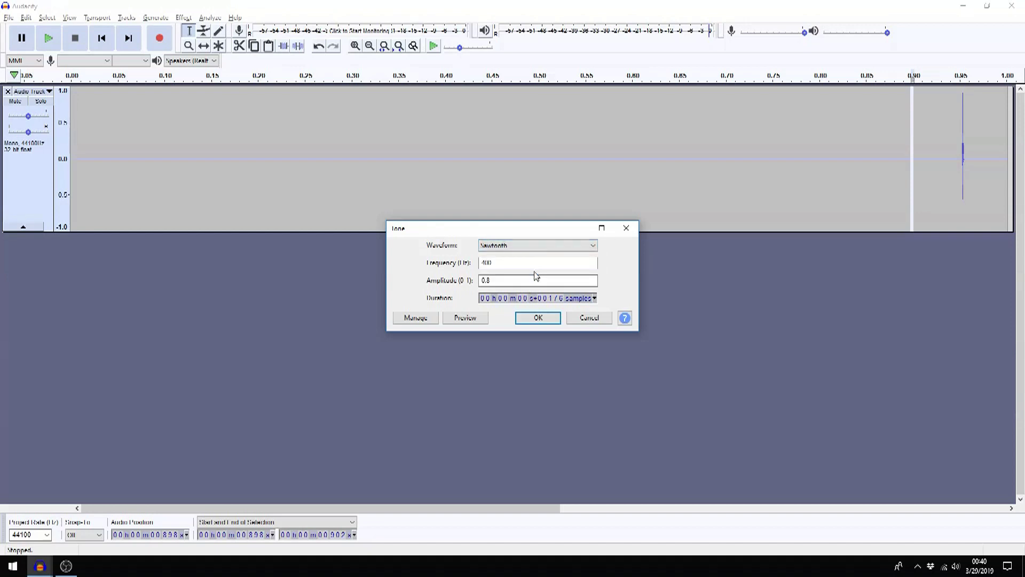
click(488, 283)
click(551, 322)
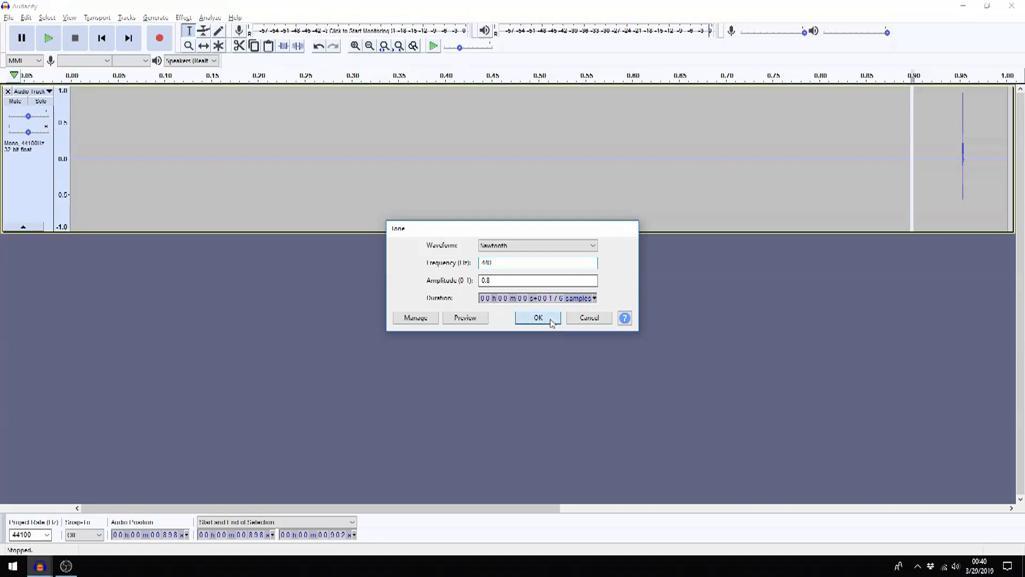
Apply a Fade In to the first half of the sawtooth grain, from just before its start to about 0.8997 s.
click(382, 48)
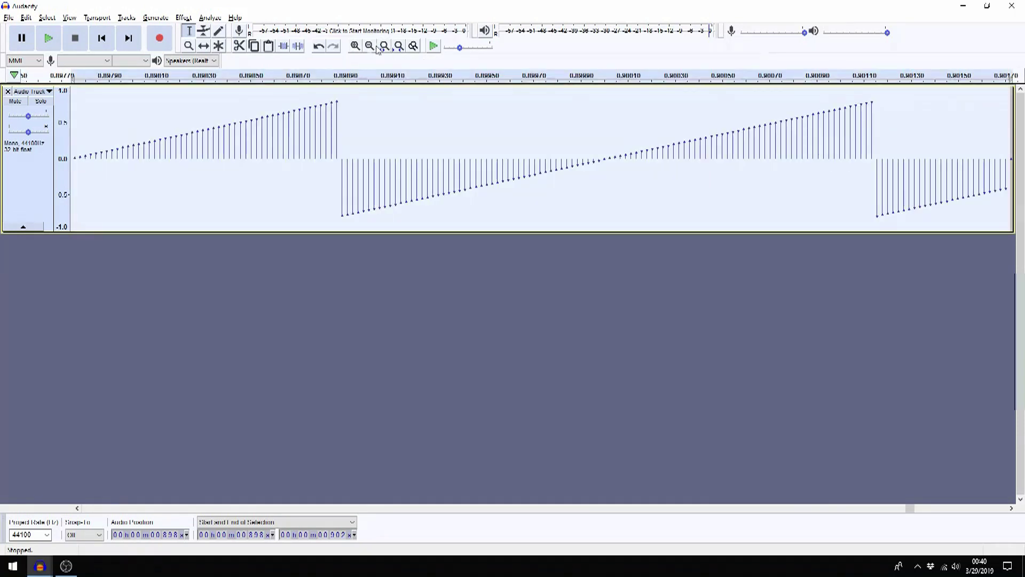
click(370, 46)
click(369, 46)
click(183, 17)
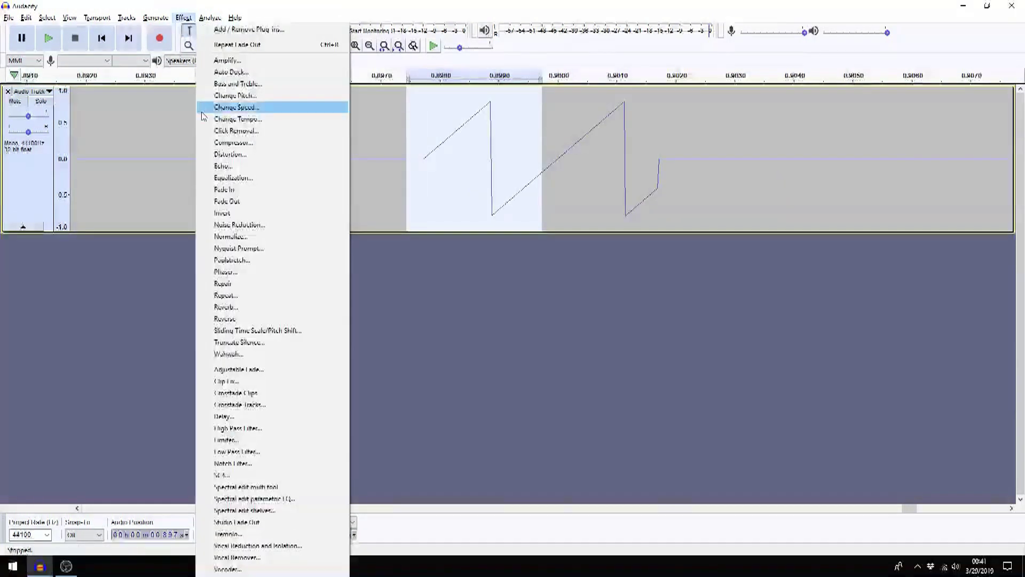
click(224, 189)
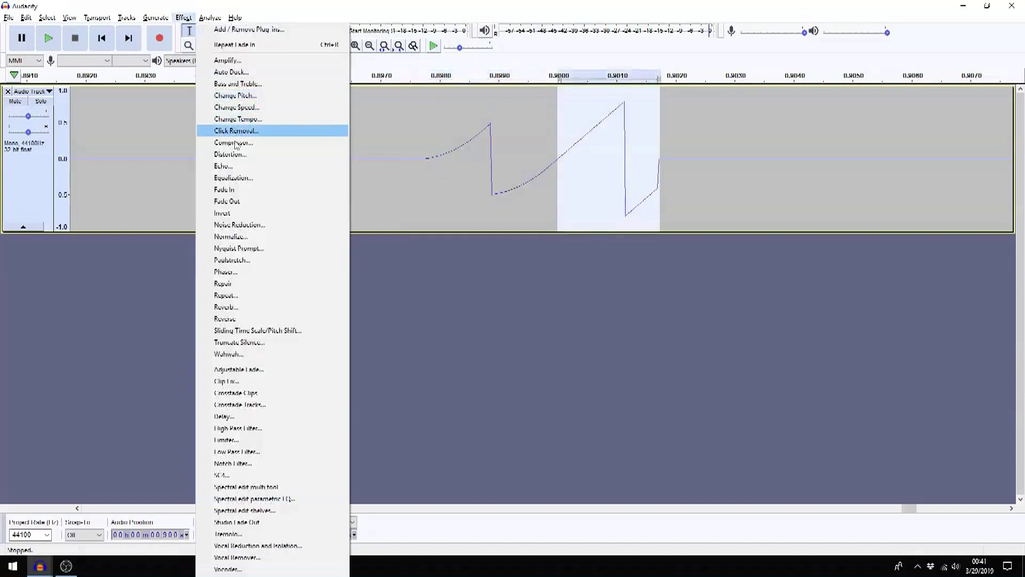
Apply a Fade Out from about 0.900 s to the grain's end, and Amplify the whole grain.
click(227, 201)
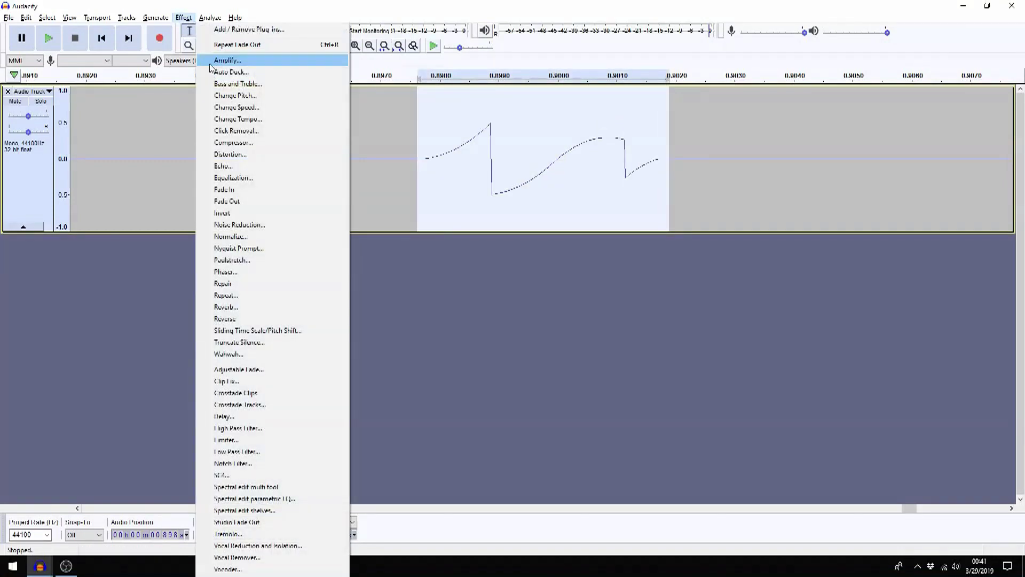
click(225, 60)
click(535, 319)
Play the grain from about 0.897 to 0.902 s, and loop-play it with more preceding silence from about 0.876 s.
drag(366, 154, 661, 199)
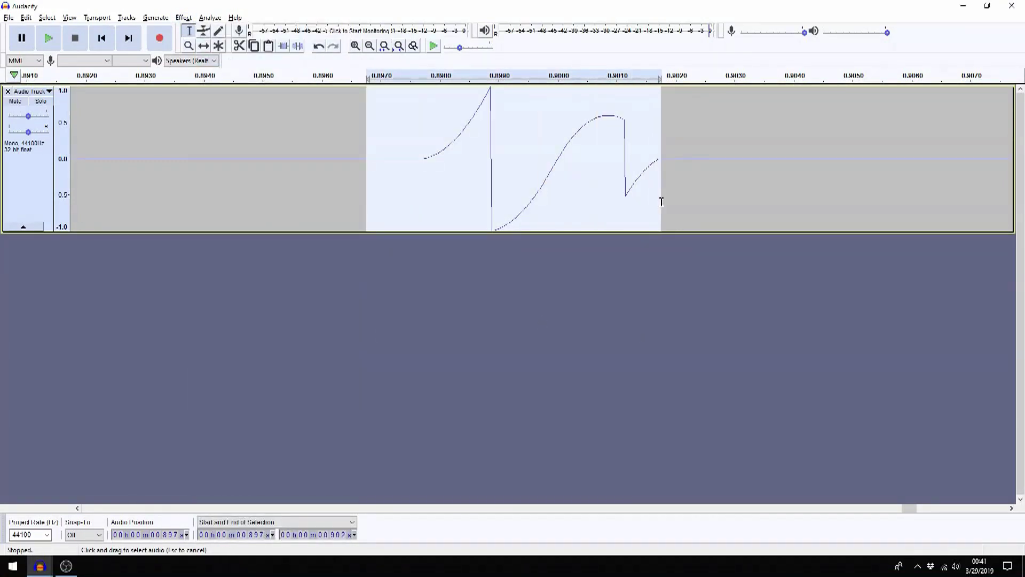
click(48, 37)
click(76, 39)
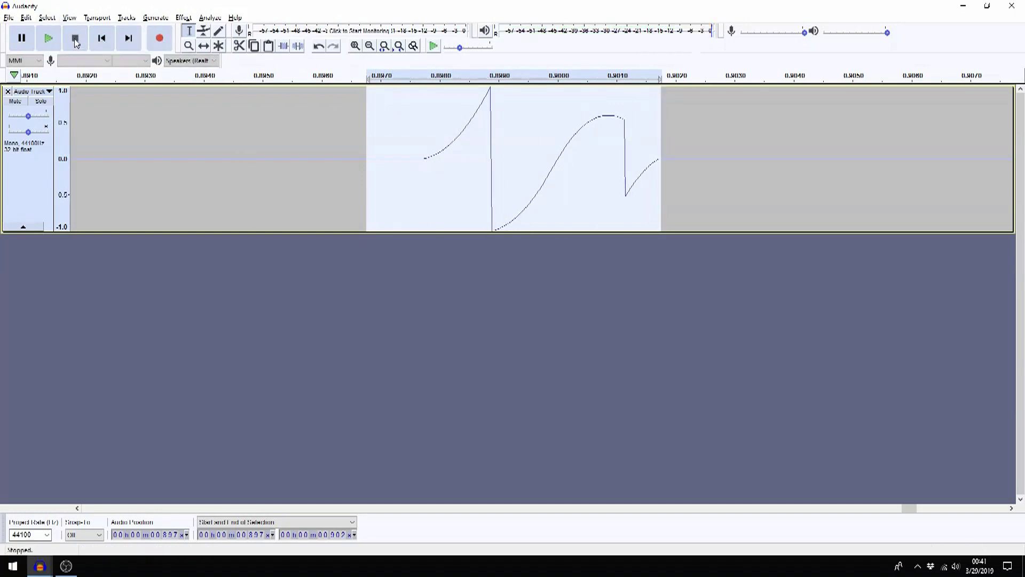
key(ctrl+3)
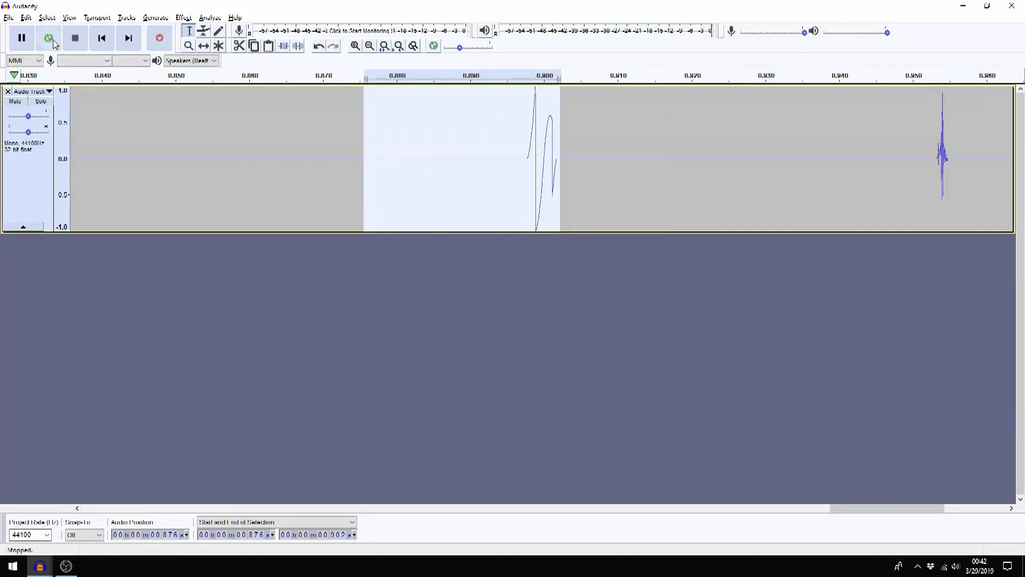
click(53, 41)
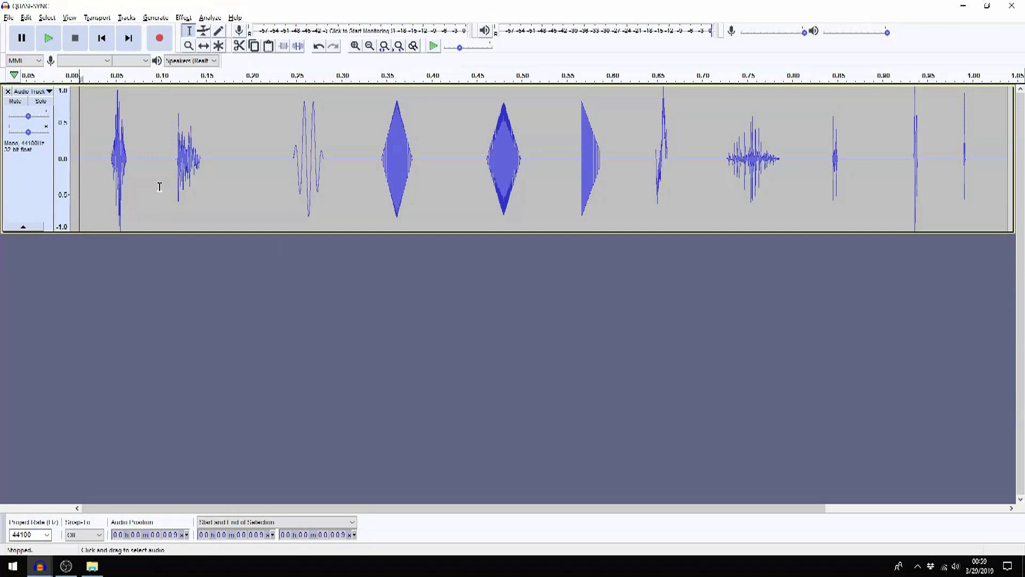
Select the second grain in the QUASI-SYNC project, from about 0.115 to 0.147 s, and listen to it.
drag(174, 164, 203, 164)
click(48, 38)
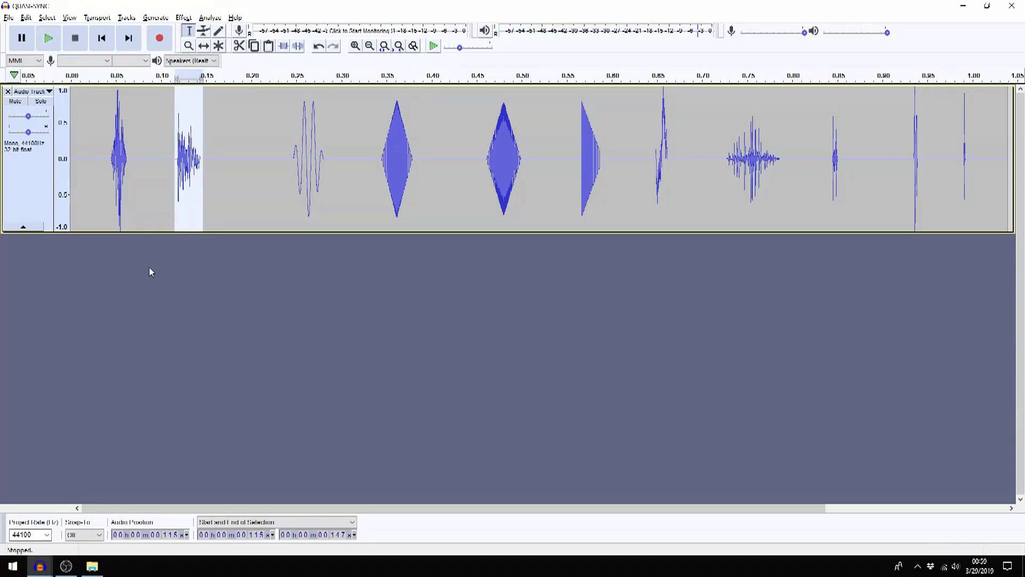
Export the project as QUASI-SYNC.wav in the BACKGROUND folder, using the WAV (Microsoft) signed 16-bit PCM format.
click(11, 18)
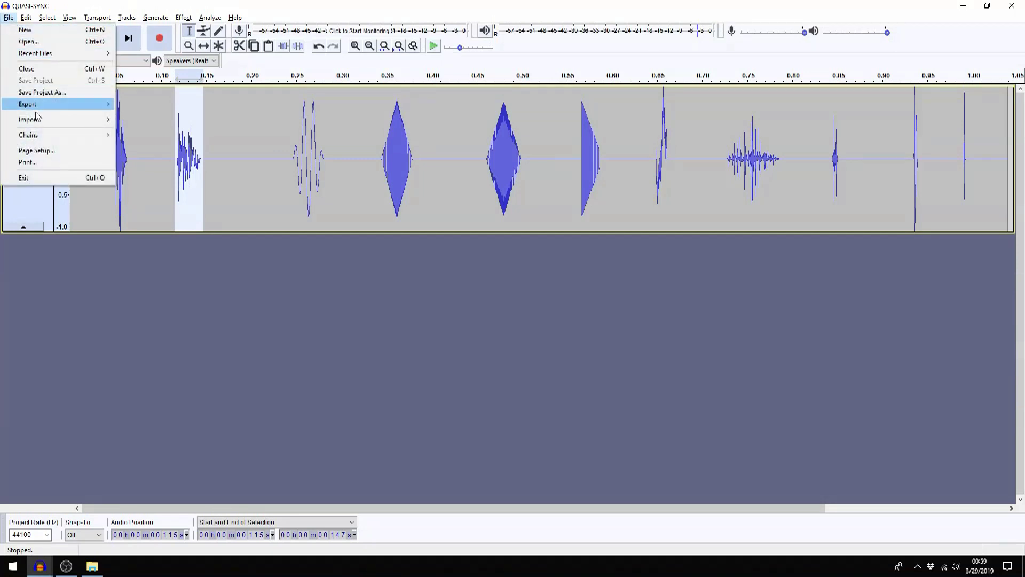
mouse_move(39, 105)
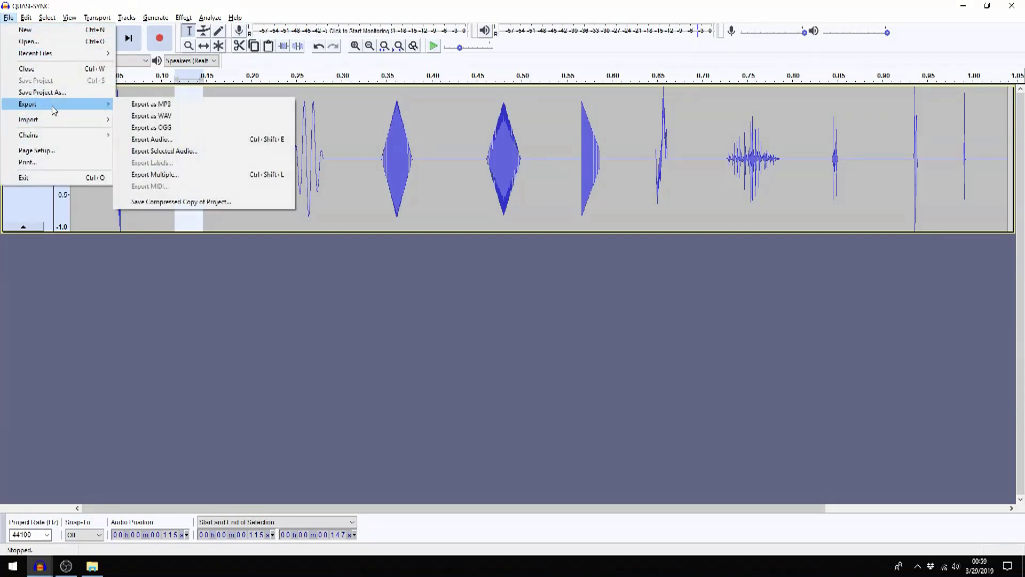
click(158, 117)
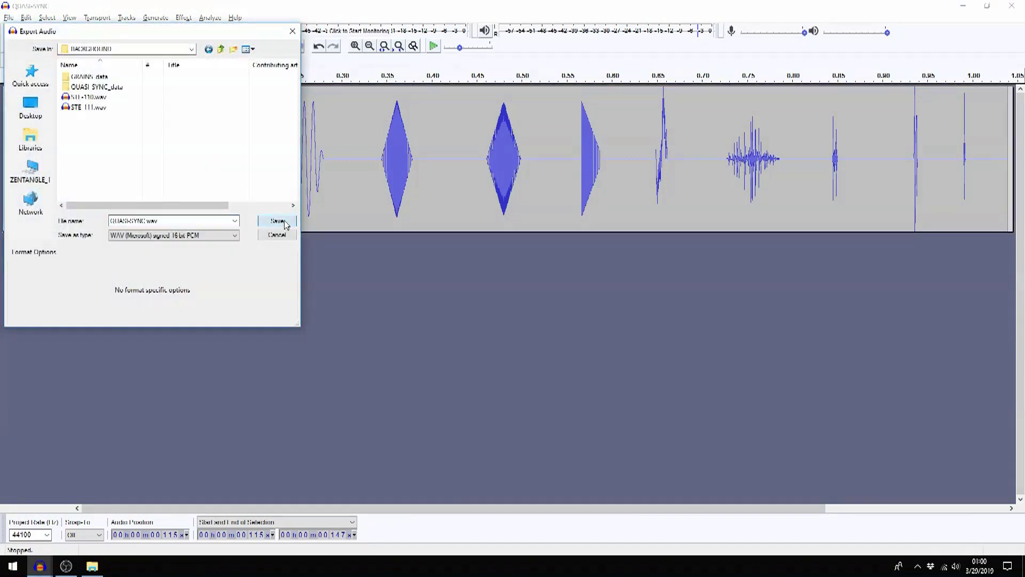
click(278, 220)
click(568, 370)
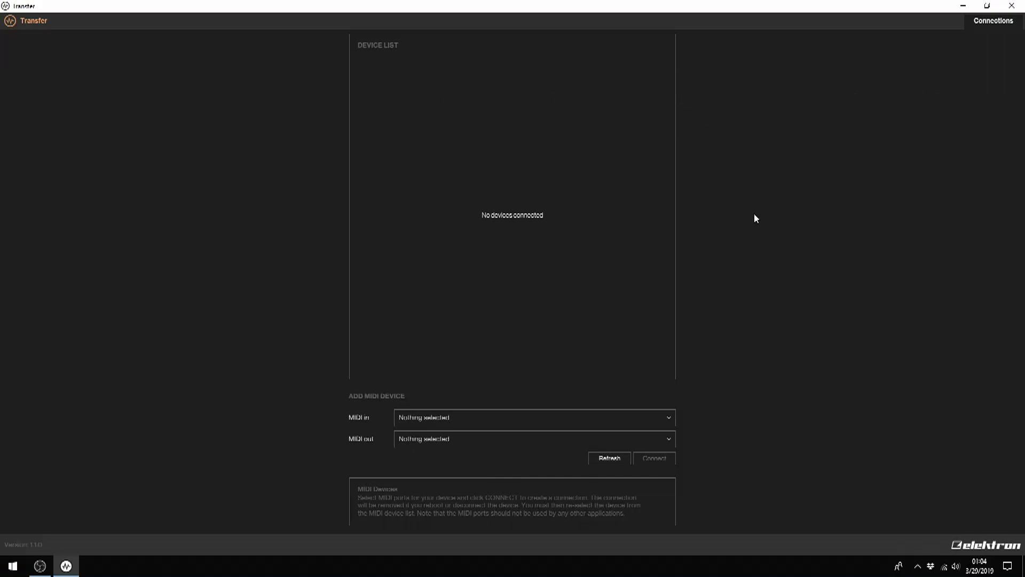
In Elektron Transfer, connect the sampler with Model:Samples in 1 as MIDI in and Model:Samples out 1 as MIDI out.
click(667, 415)
click(558, 437)
click(664, 437)
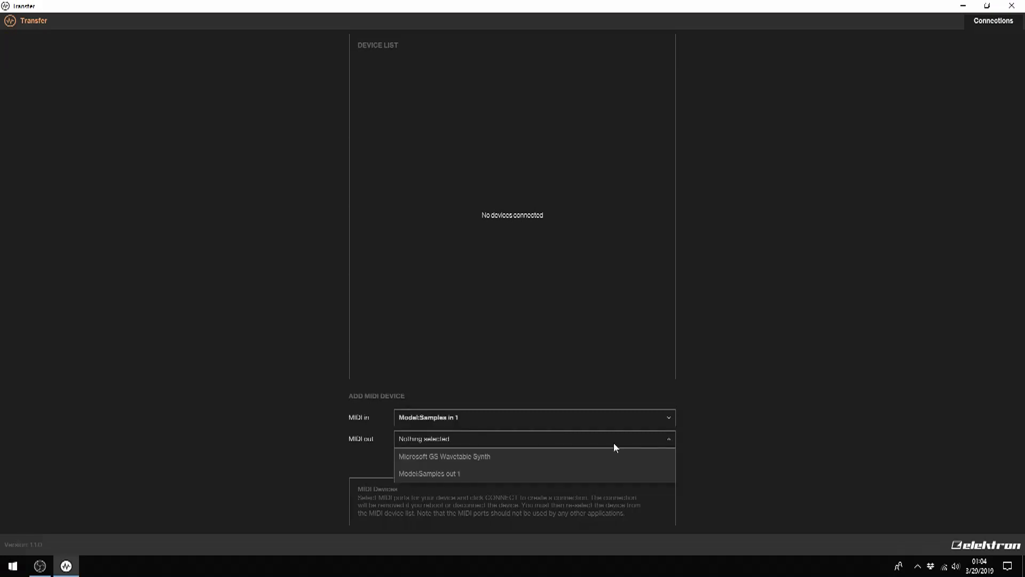
click(476, 474)
click(654, 461)
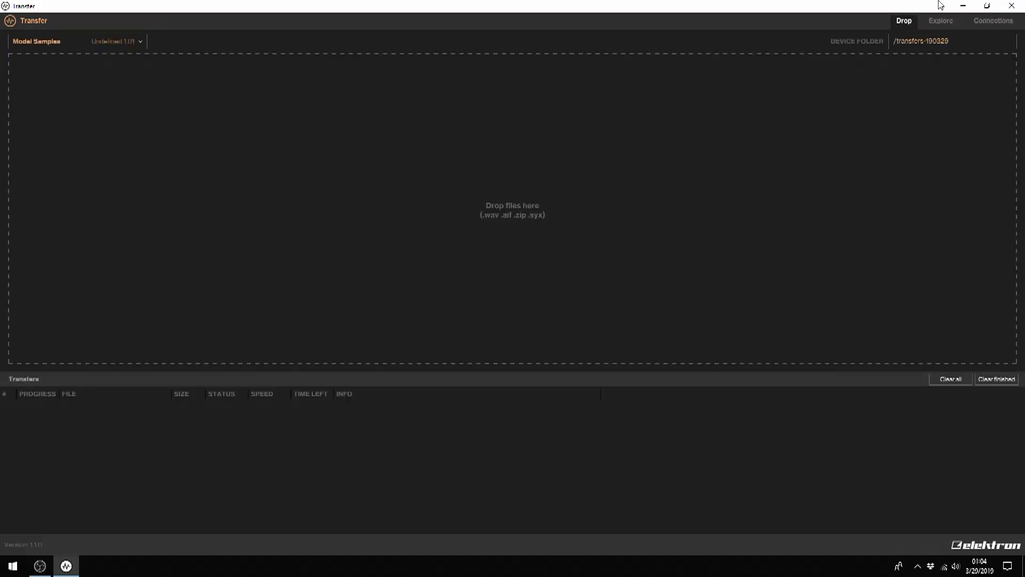
Transfer QUASI-SYNC.wav from the computer's BACKGROUND folder to the GRAIN_SILO folder on the Model:Samples.
click(943, 21)
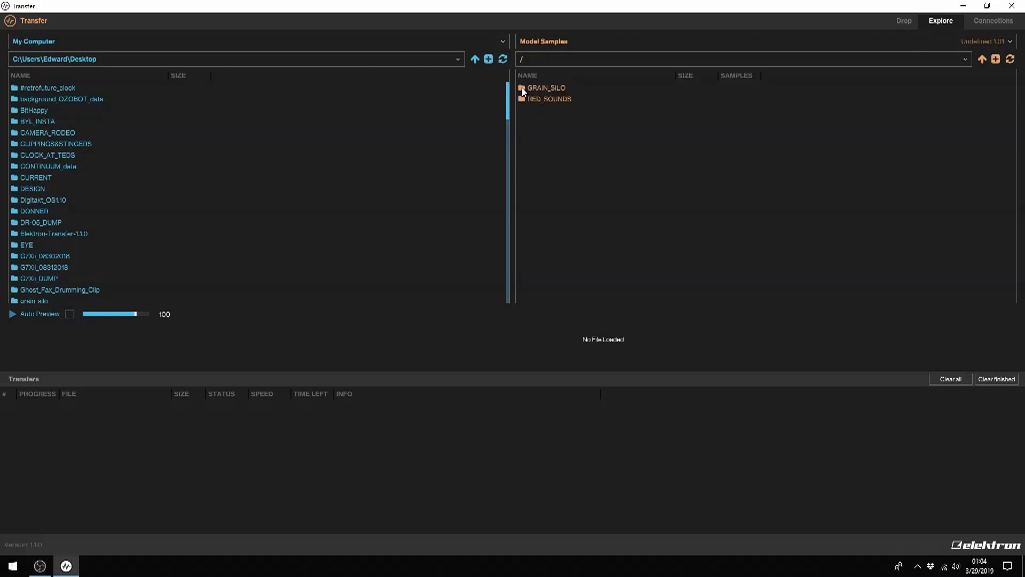
double_click(523, 90)
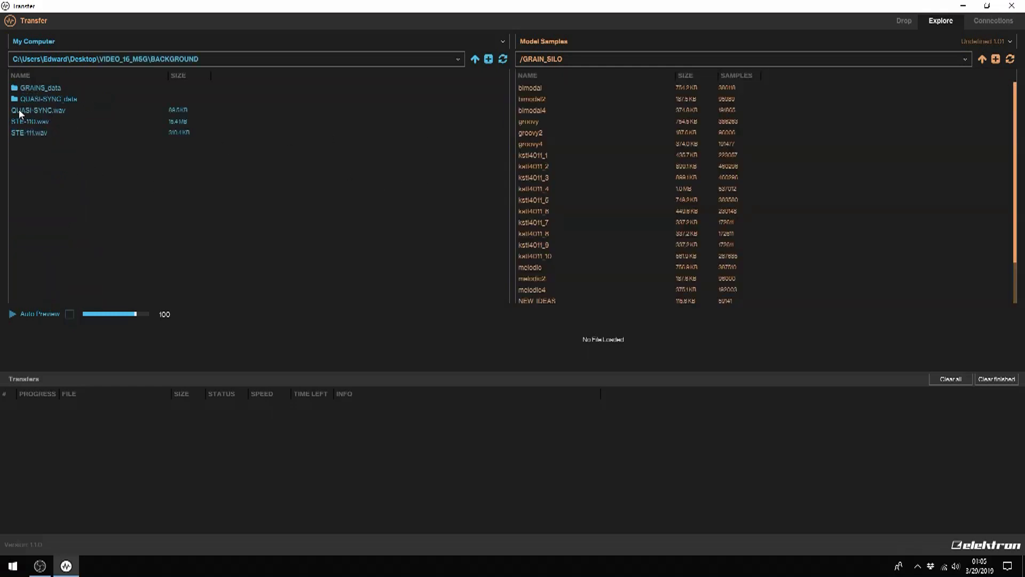
drag(16, 113, 784, 132)
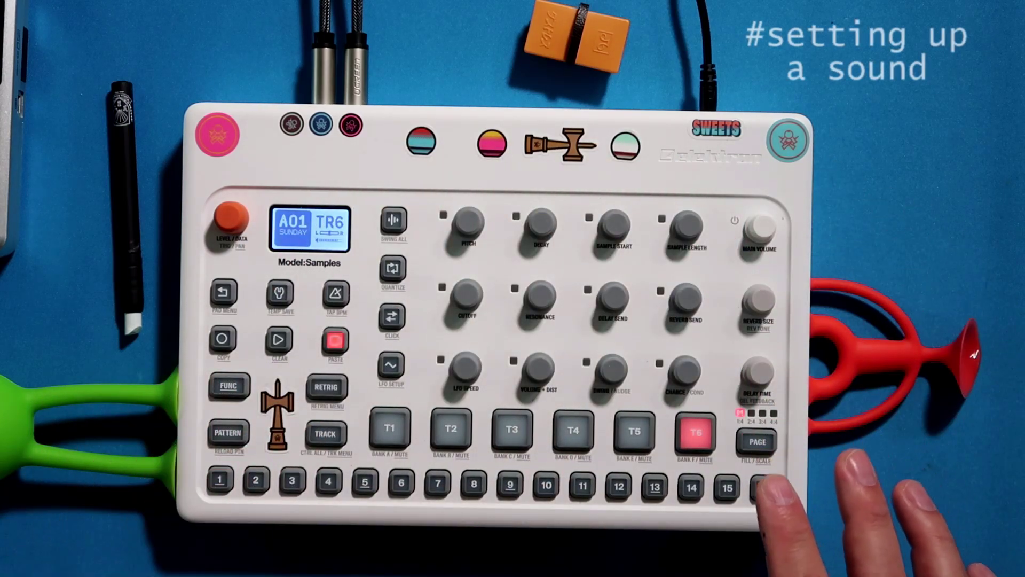
click(450, 428)
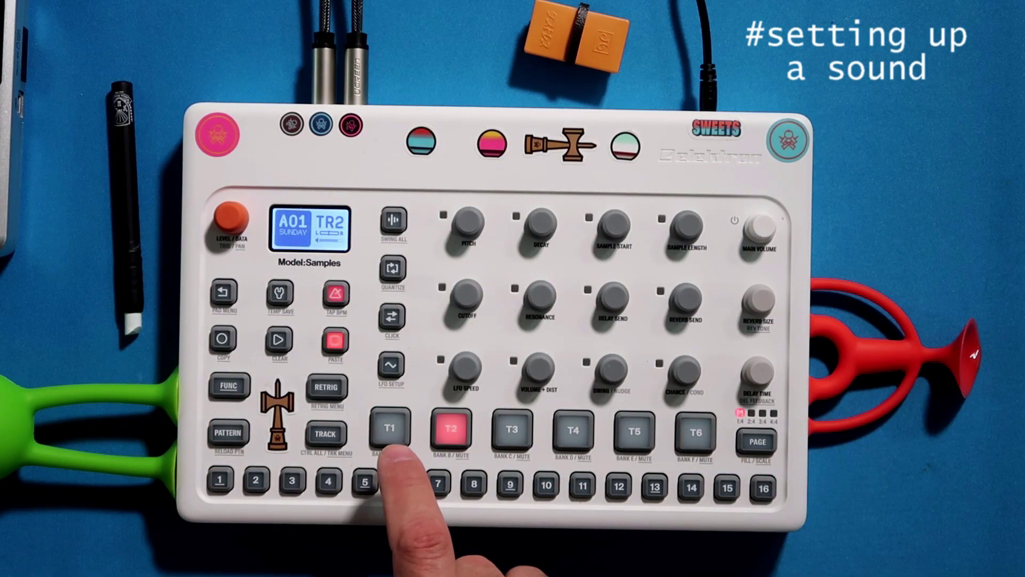
click(389, 428)
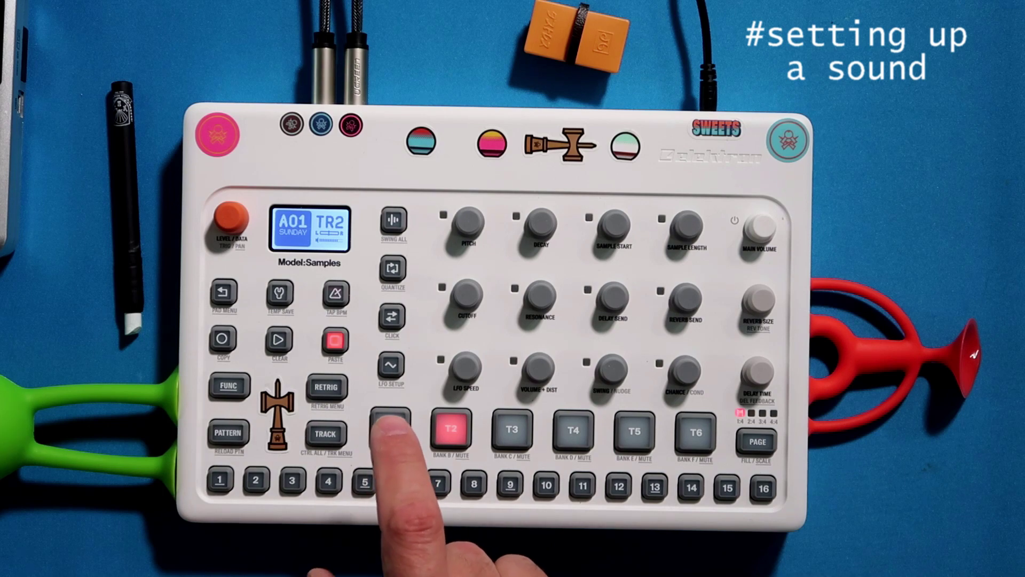
click(390, 427)
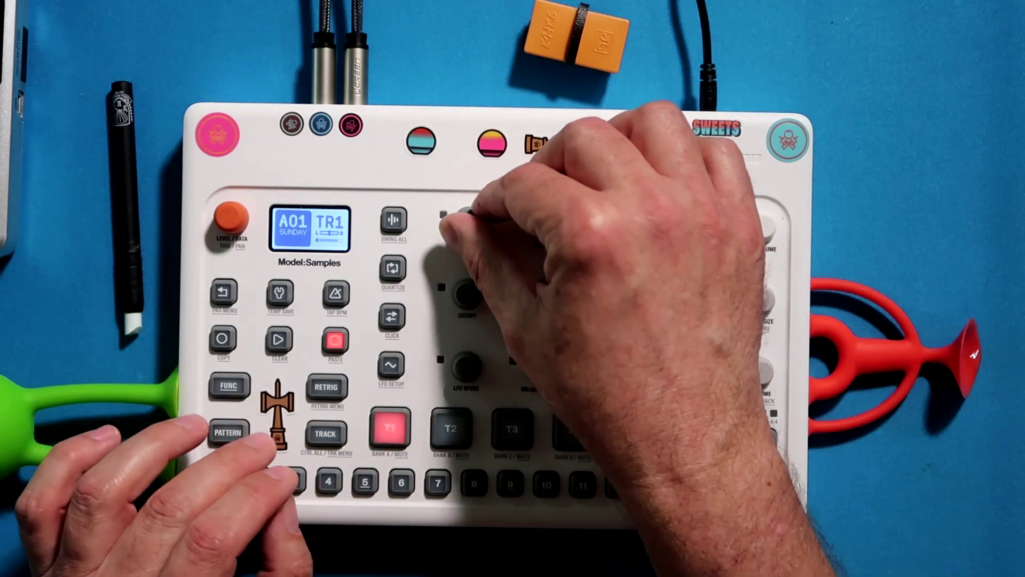
drag(468, 220, 461, 222)
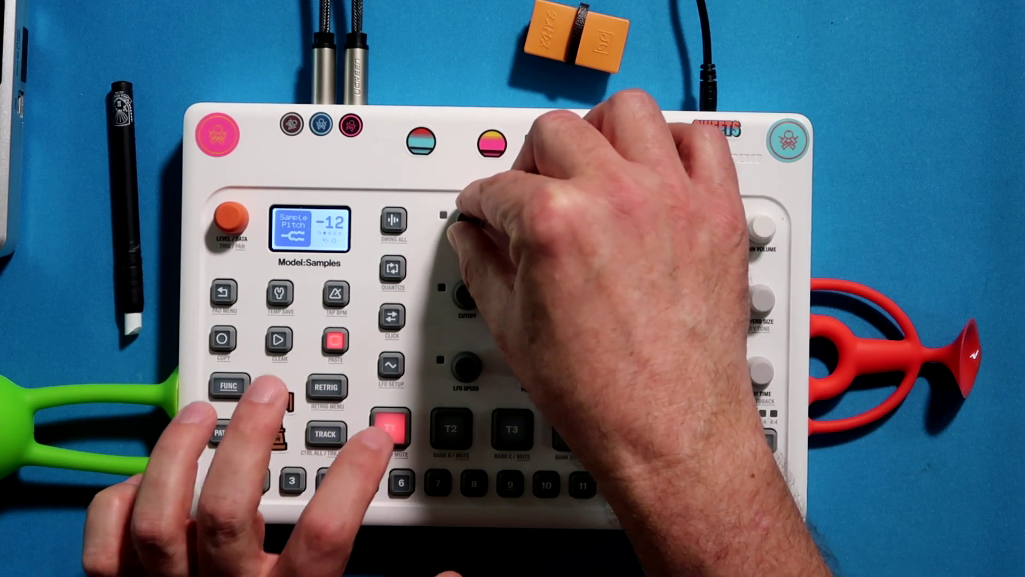